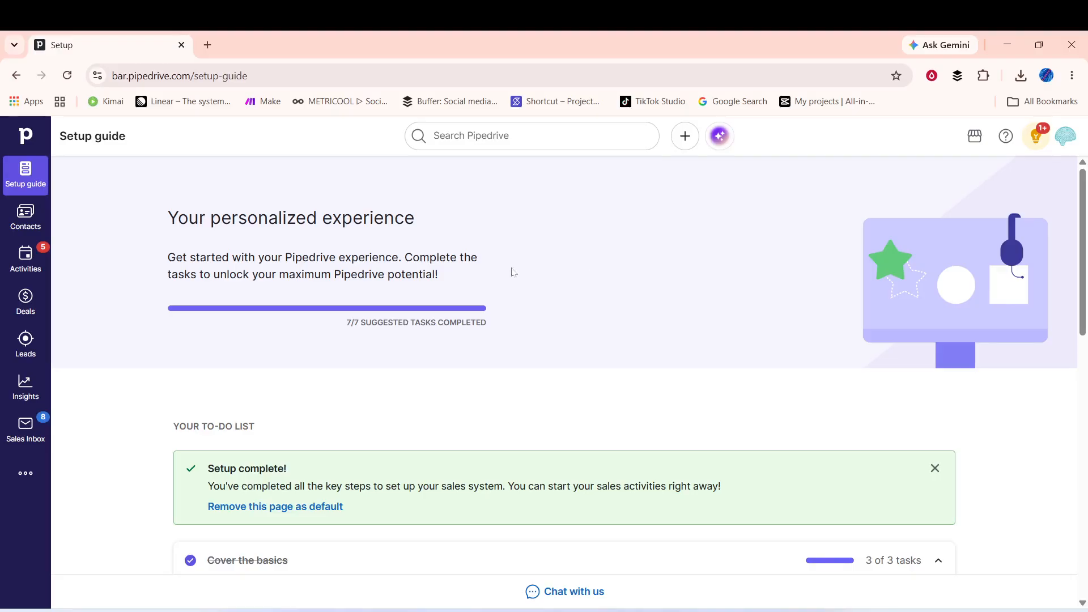
Start a new activity of type Meeting in the Activities section and title it "client meeting".
click(34, 258)
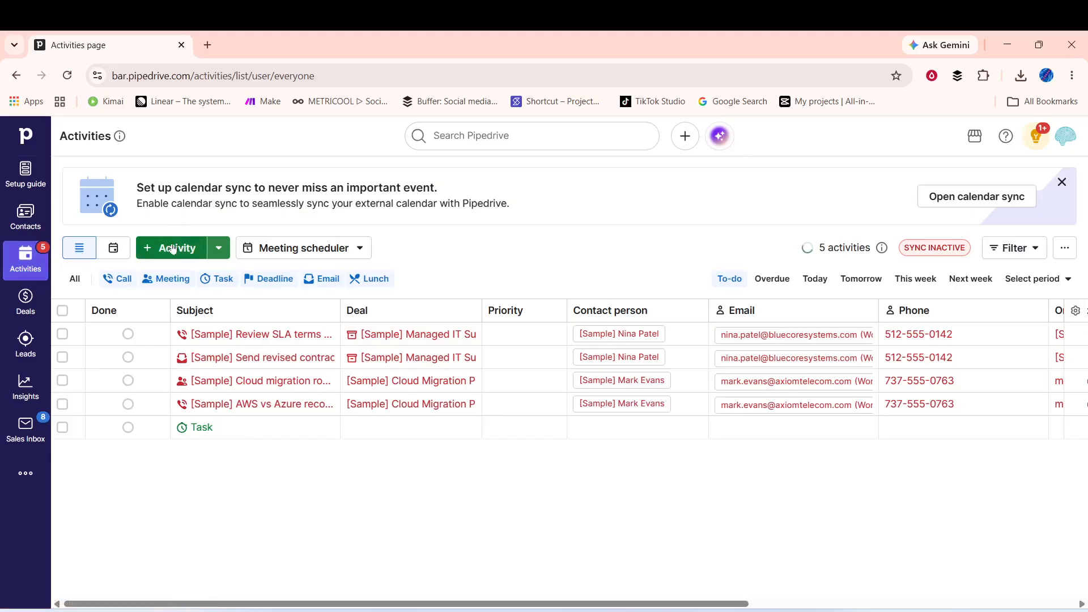
click(169, 251)
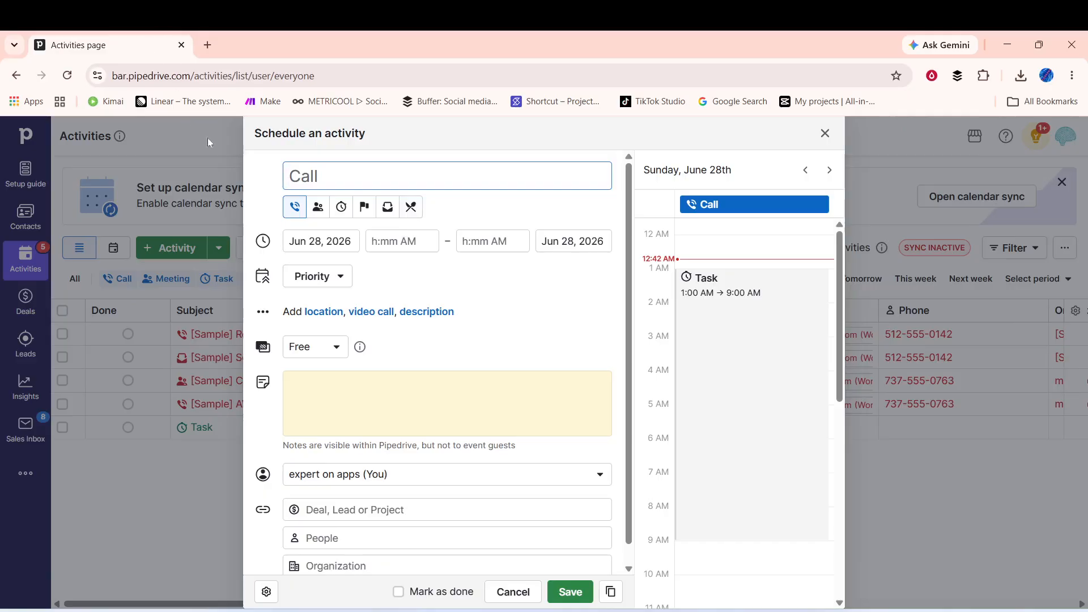
click(319, 207)
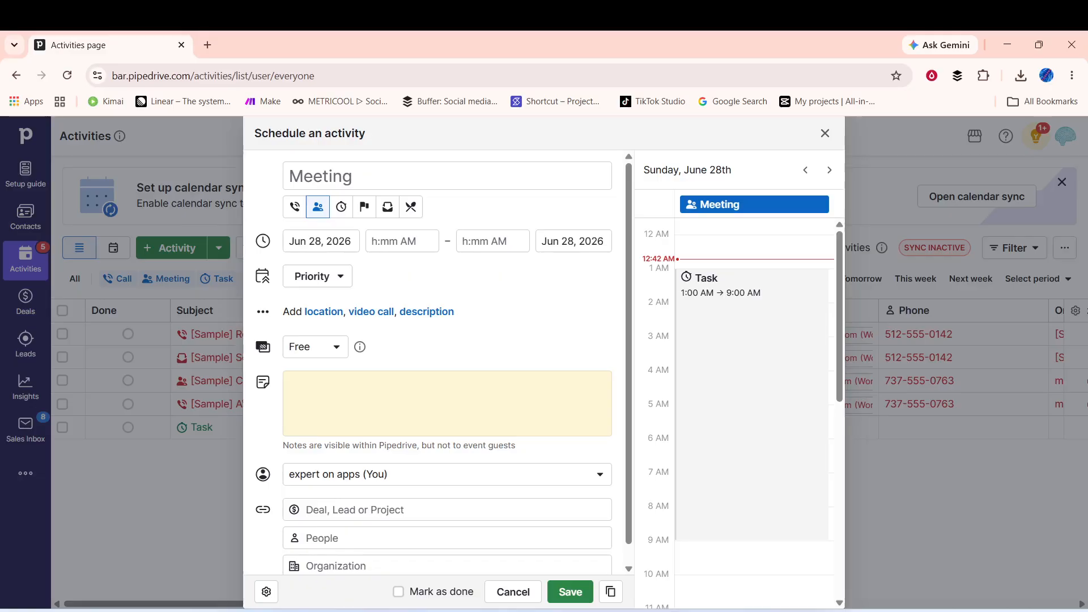
click(290, 176)
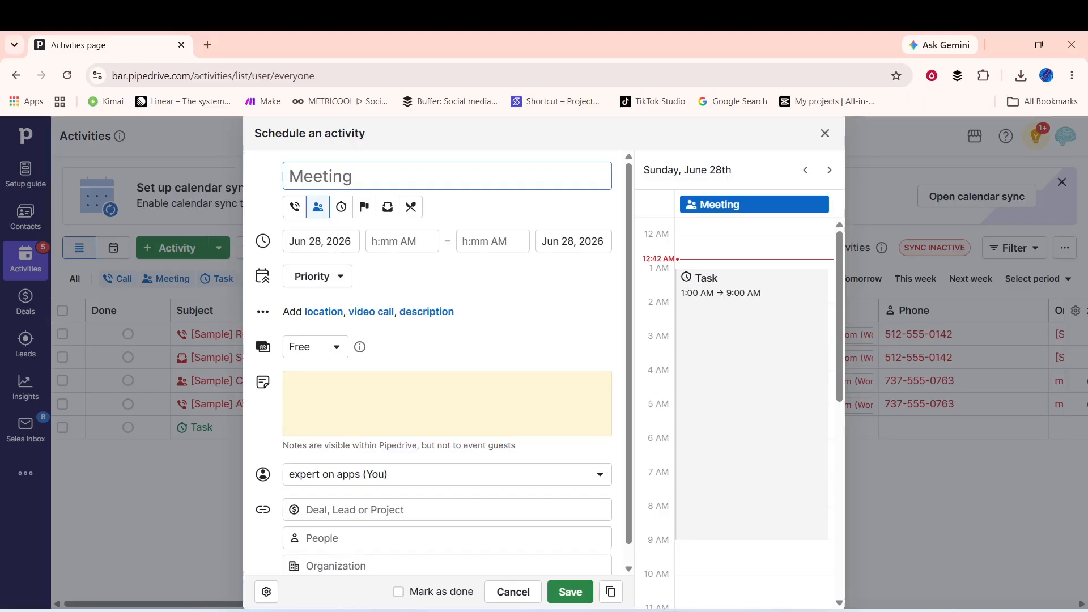
text(cli)
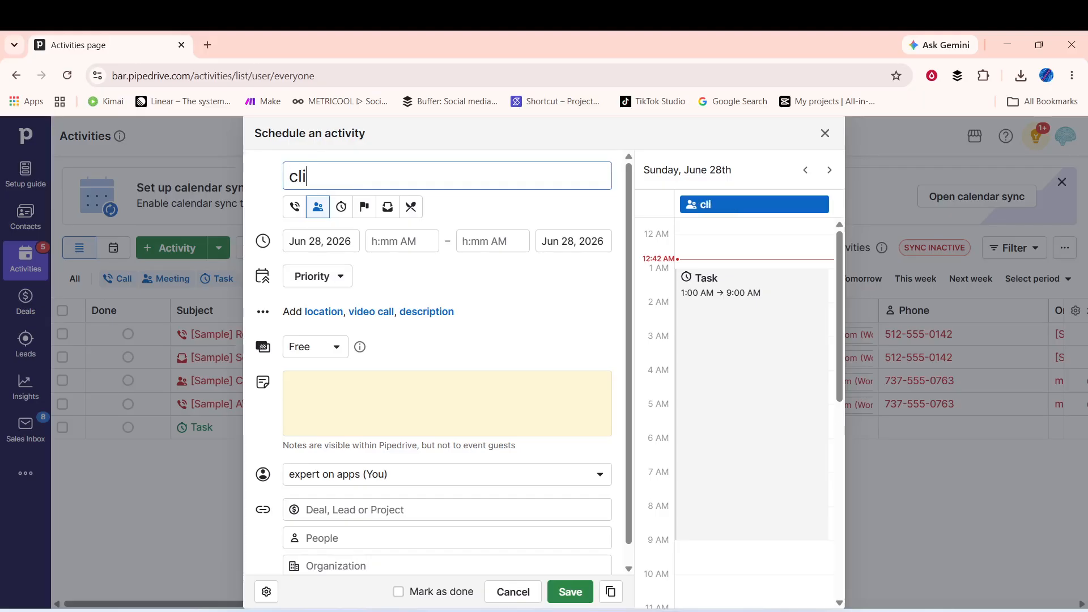
text(ent m)
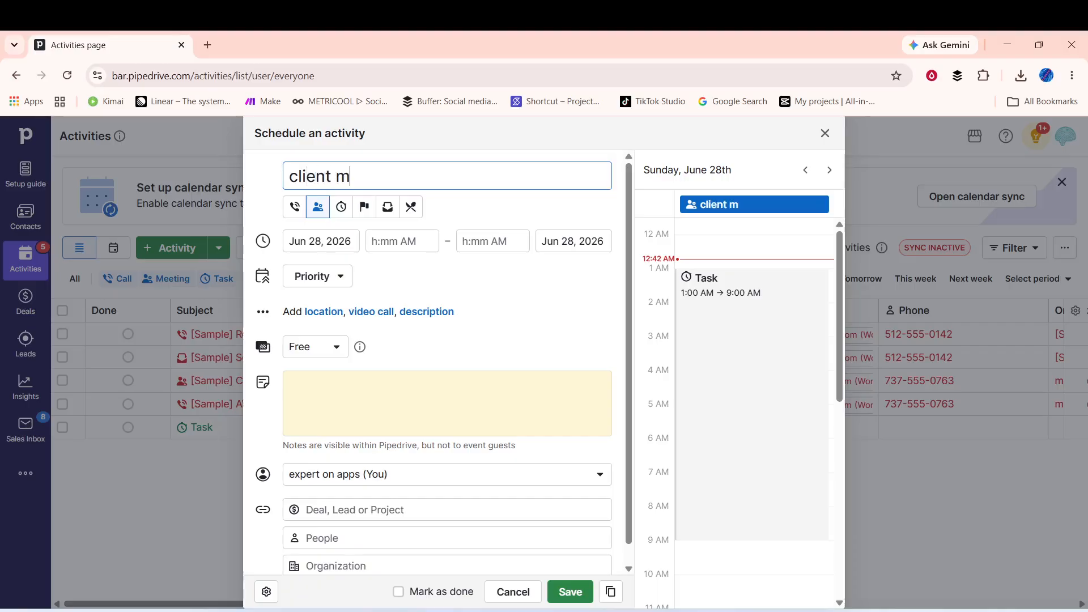
text(eeting)
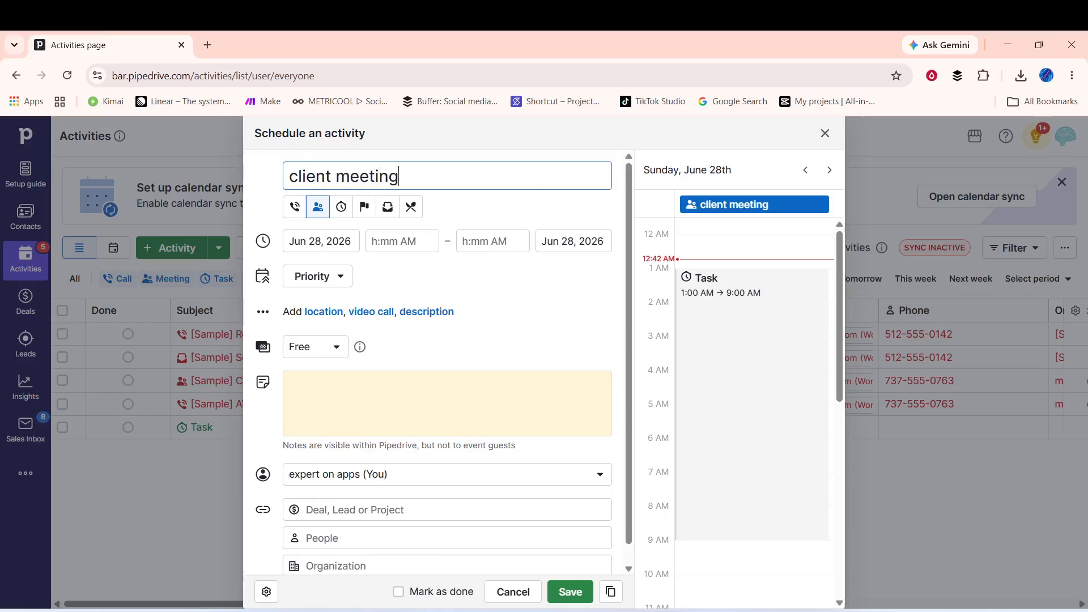
click(281, 215)
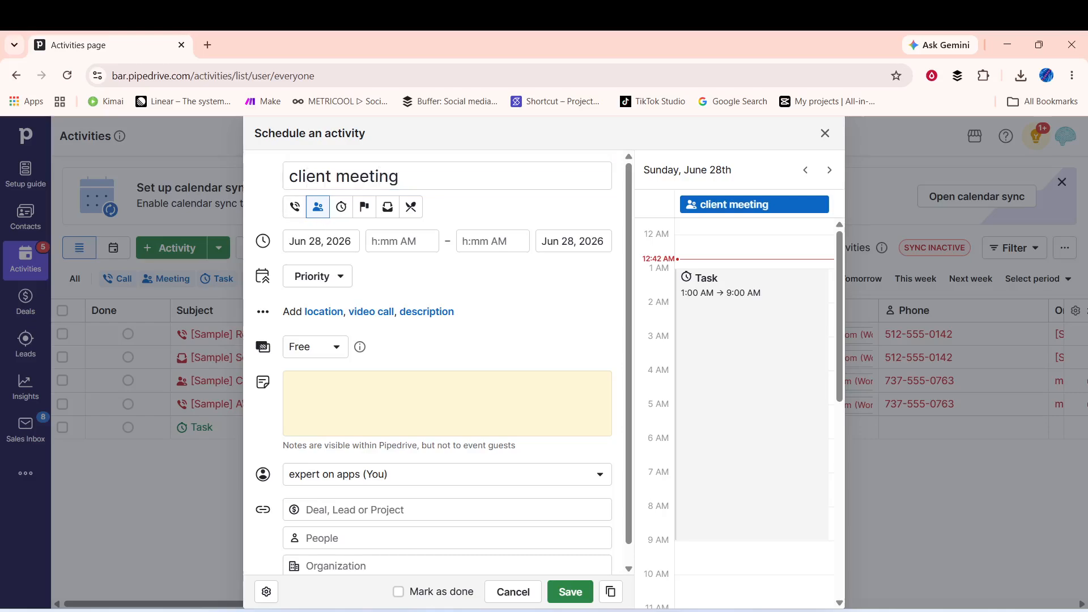
Schedule the meeting for June 30, 2026, from 1:00 AM to 1:45 AM.
click(318, 242)
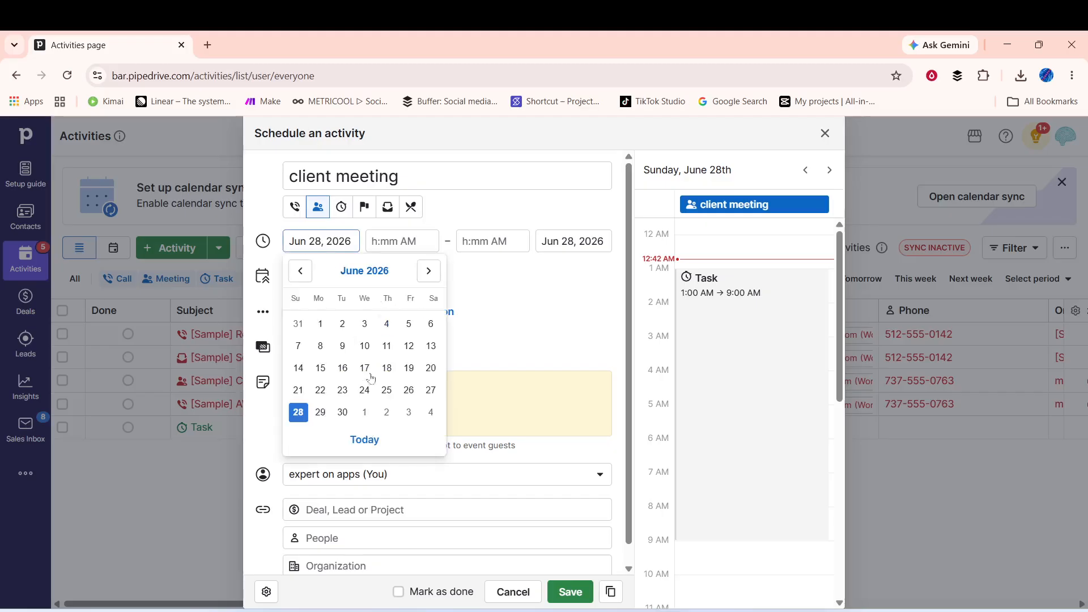
click(343, 412)
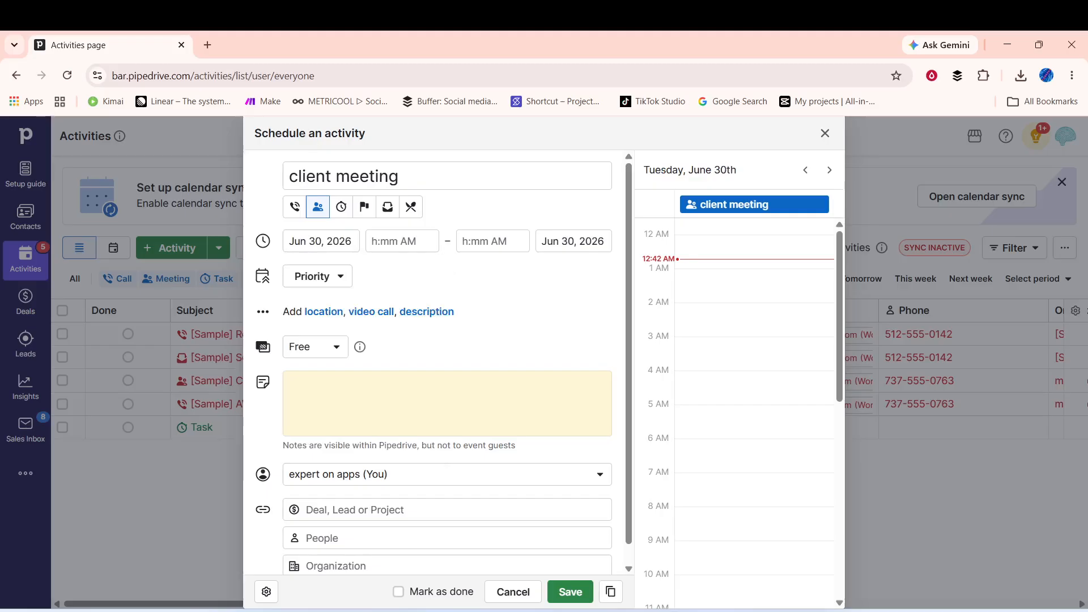
click(424, 243)
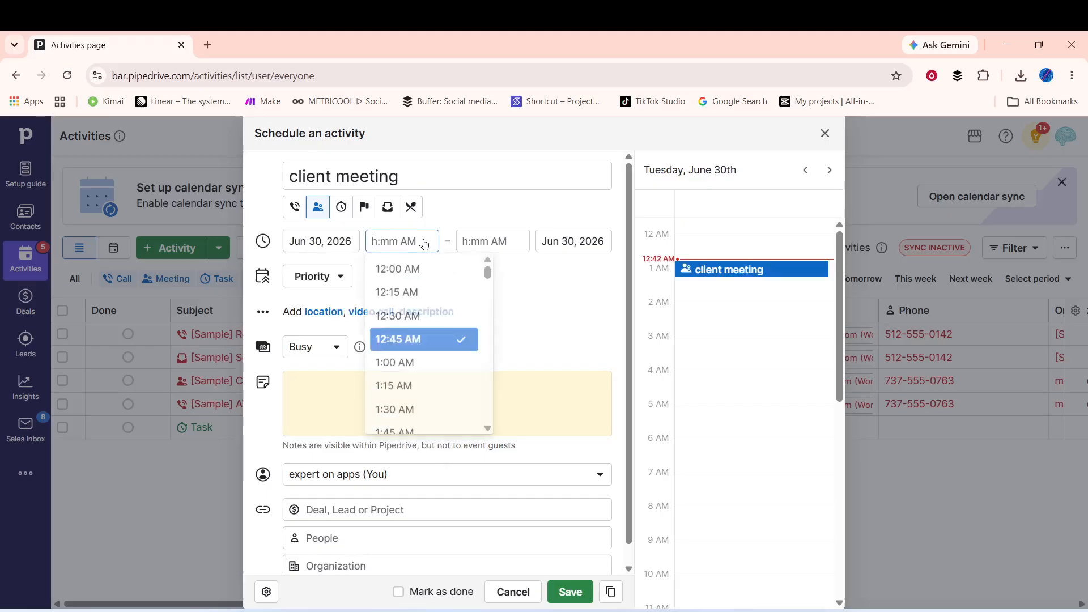
click(427, 364)
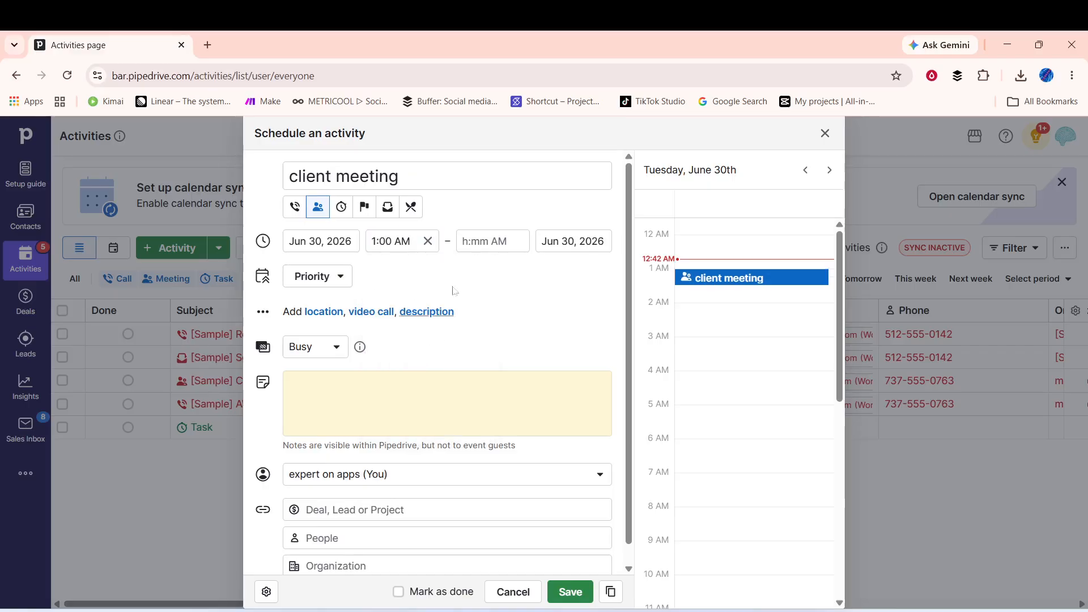
click(486, 245)
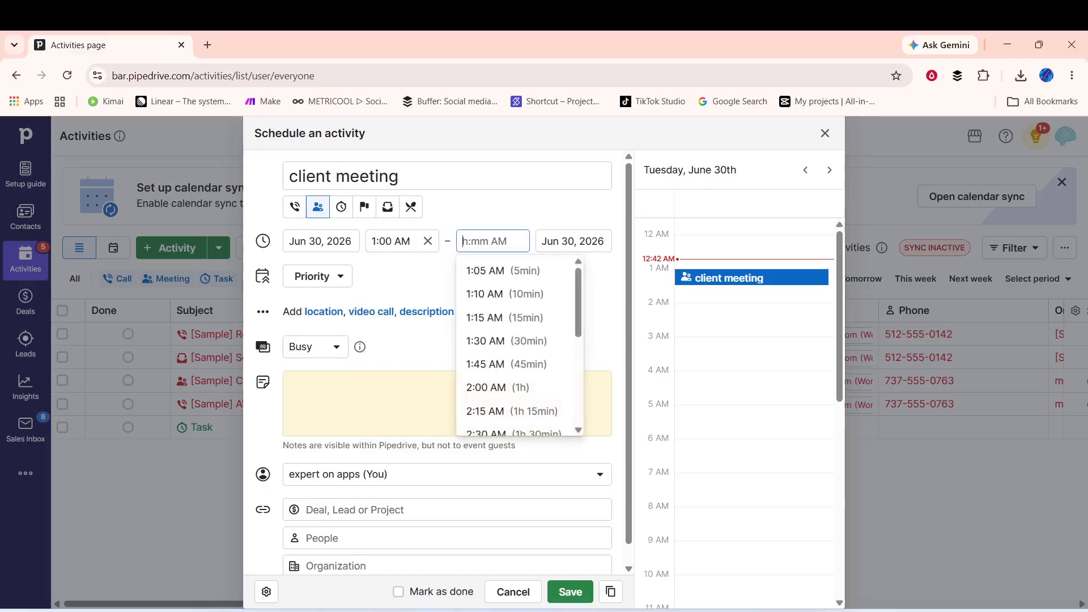
click(520, 373)
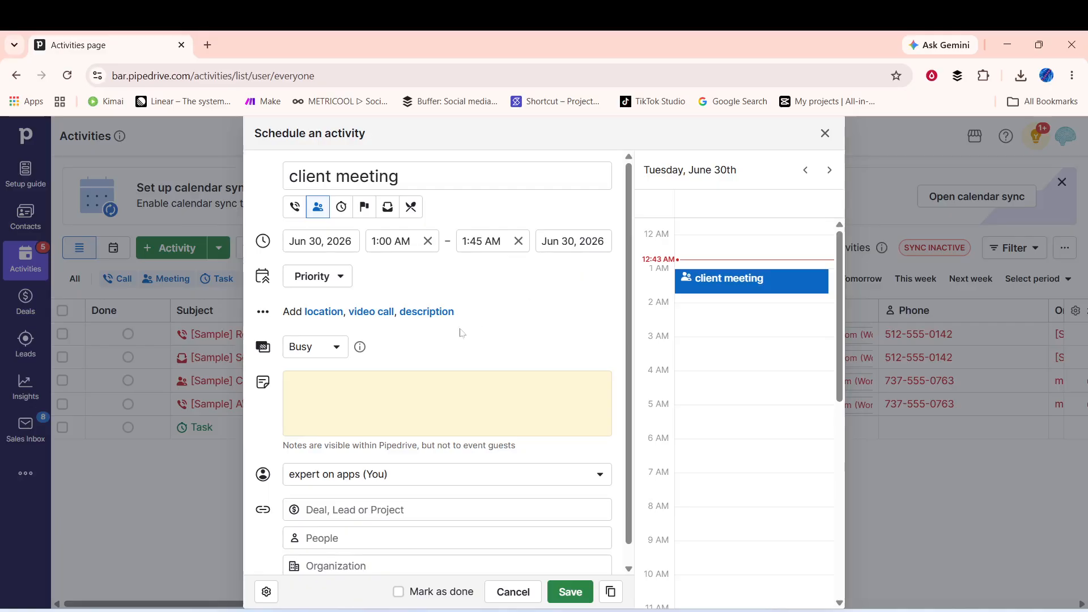
Set the meeting's priority to High and check the available busy/free options.
click(325, 278)
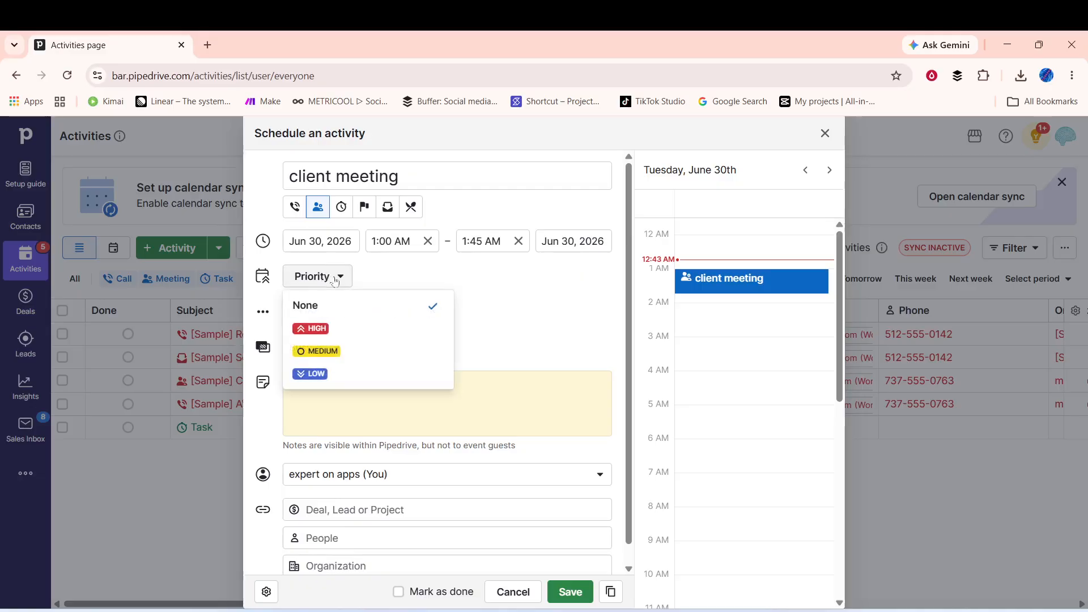
click(340, 328)
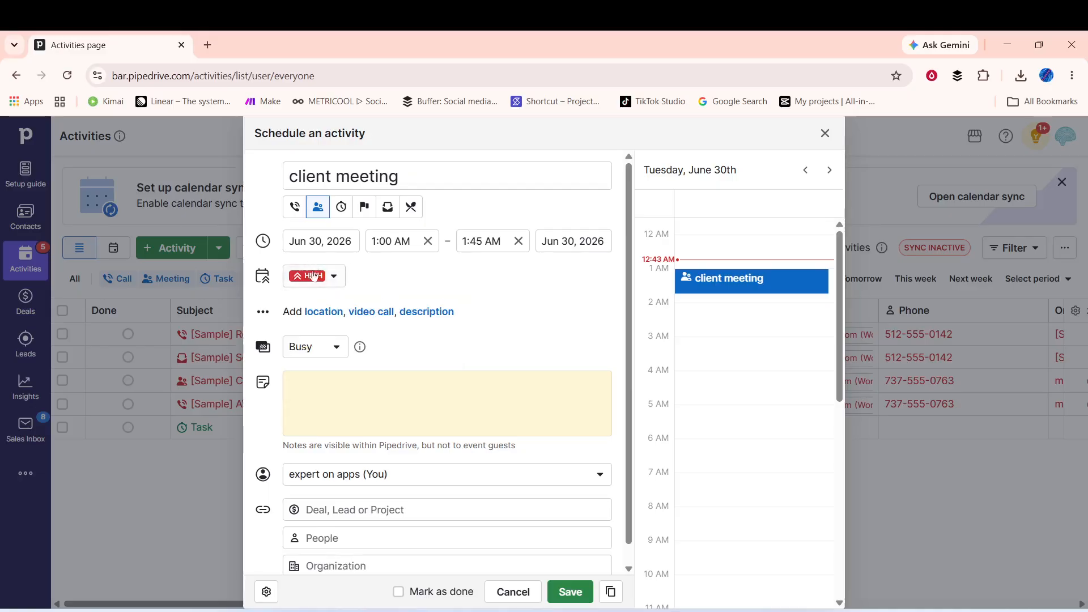
click(328, 348)
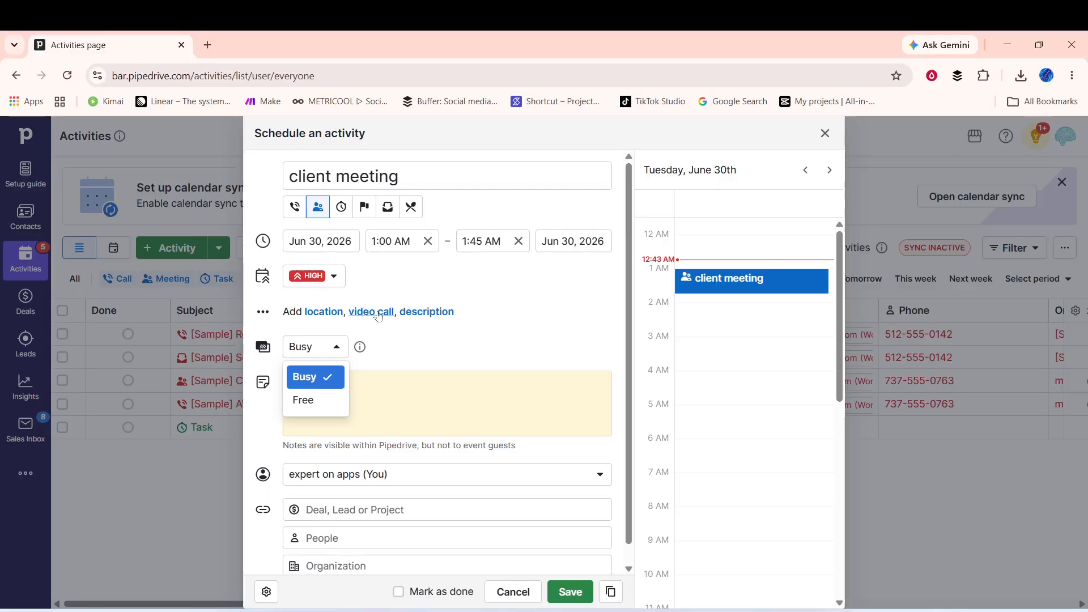
click(496, 354)
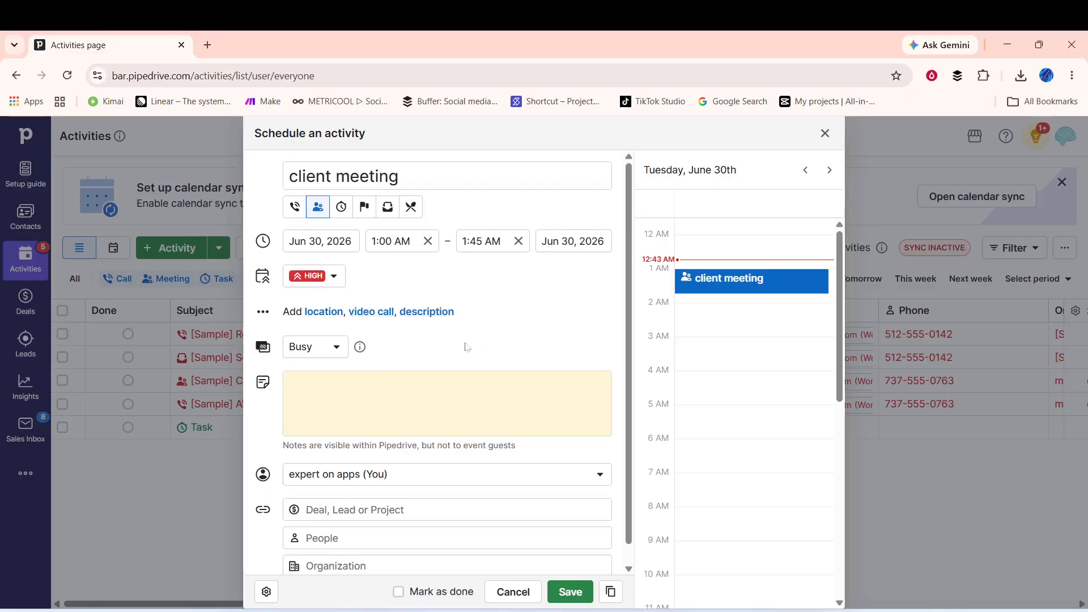
Try to add a Zoom meeting integration for the video call, closing its marketplace page to return to the activity form.
click(385, 318)
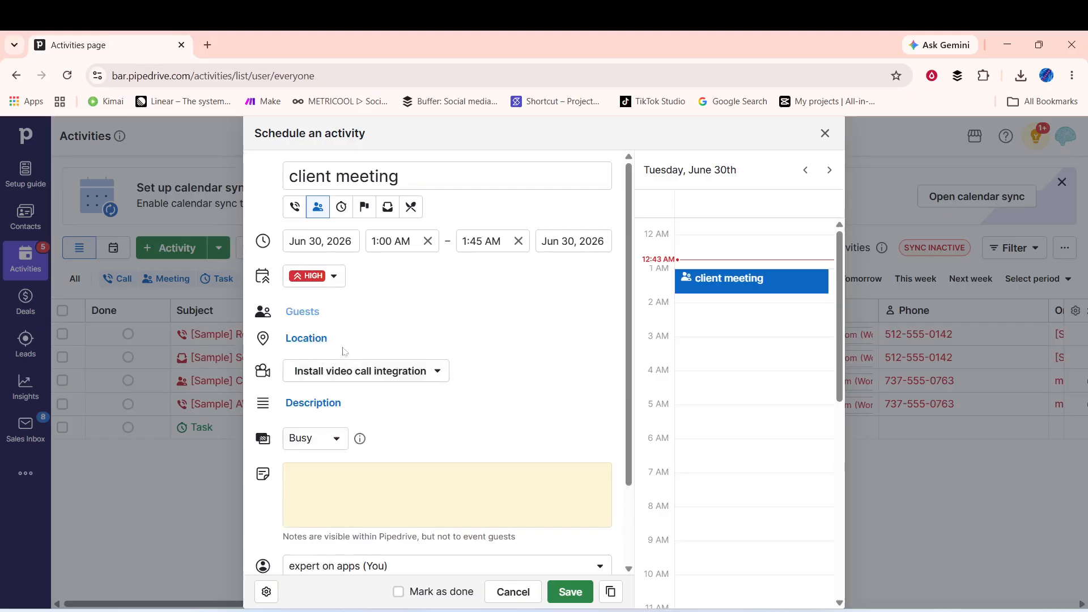
click(366, 370)
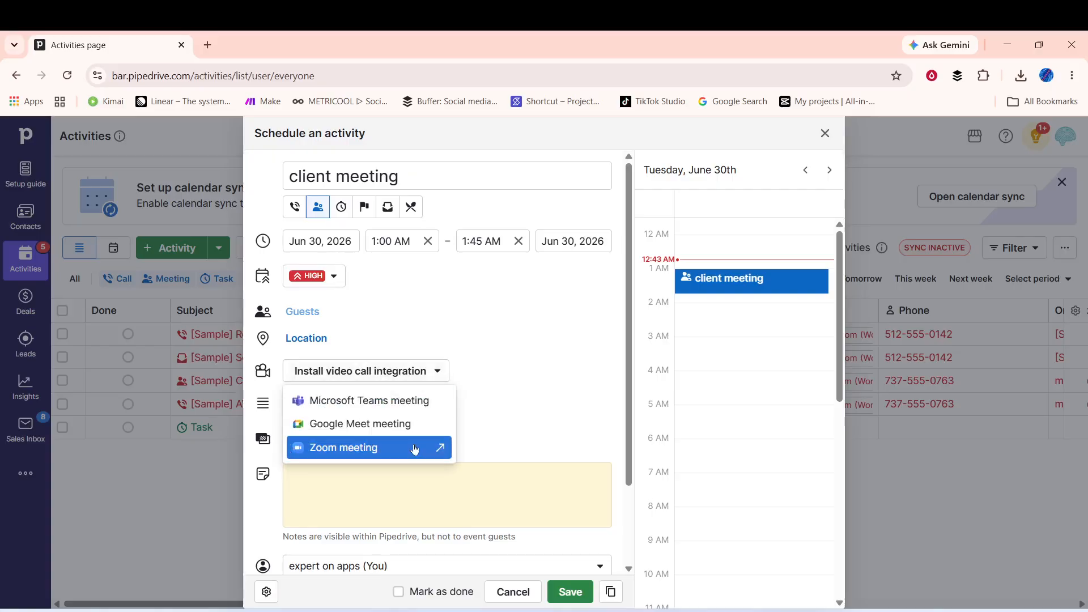
click(379, 447)
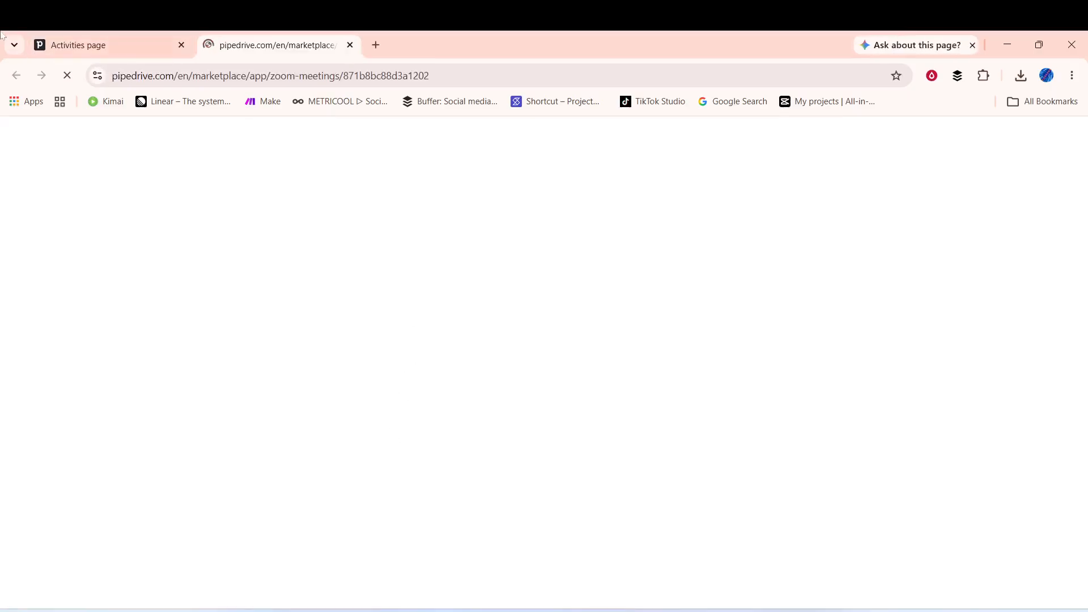
click(108, 44)
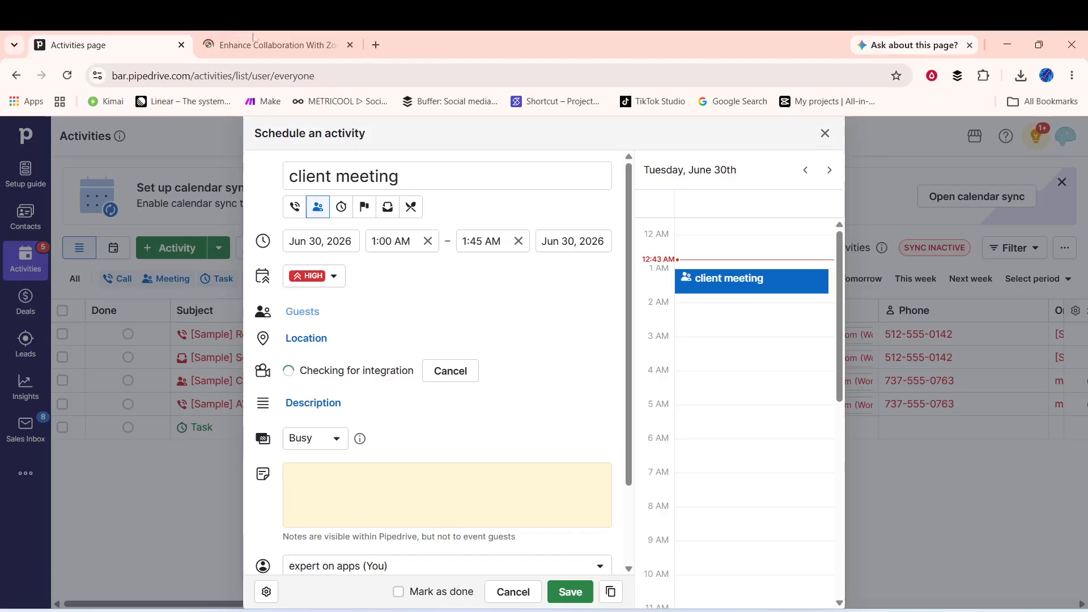
click(351, 44)
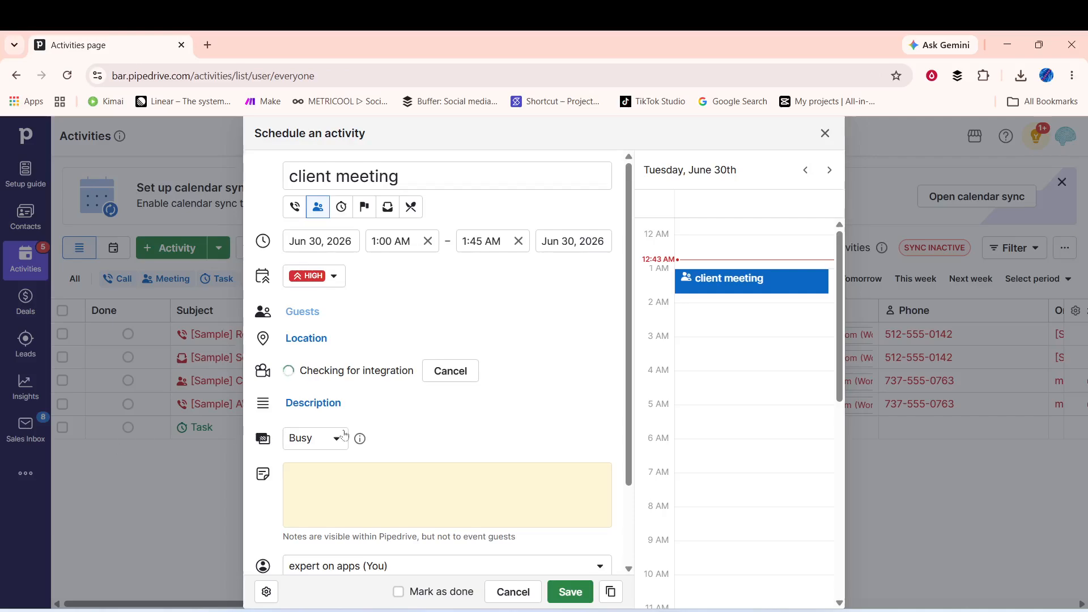
Leave the description empty and set the meeting's availability to Free.
click(315, 403)
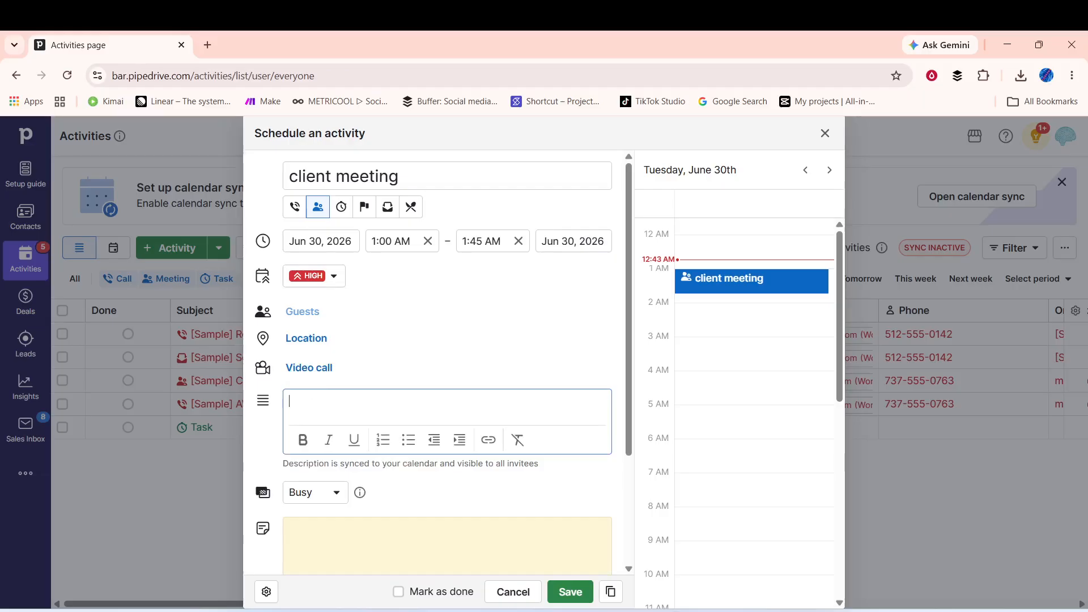
click(315, 503)
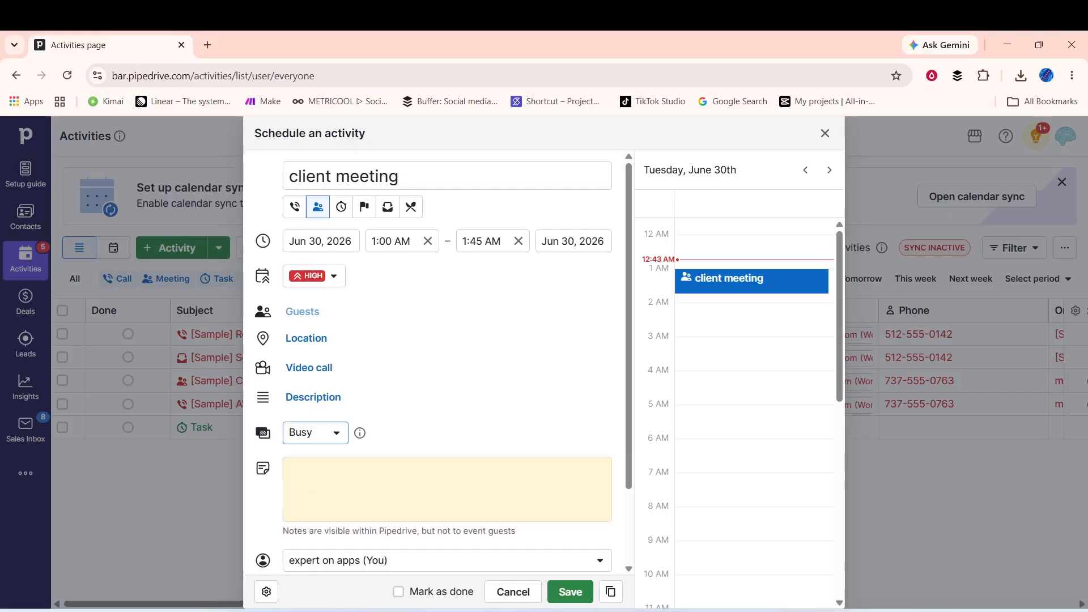
click(327, 441)
click(323, 488)
Add the note "meeting for client abc" to the activity.
click(341, 486)
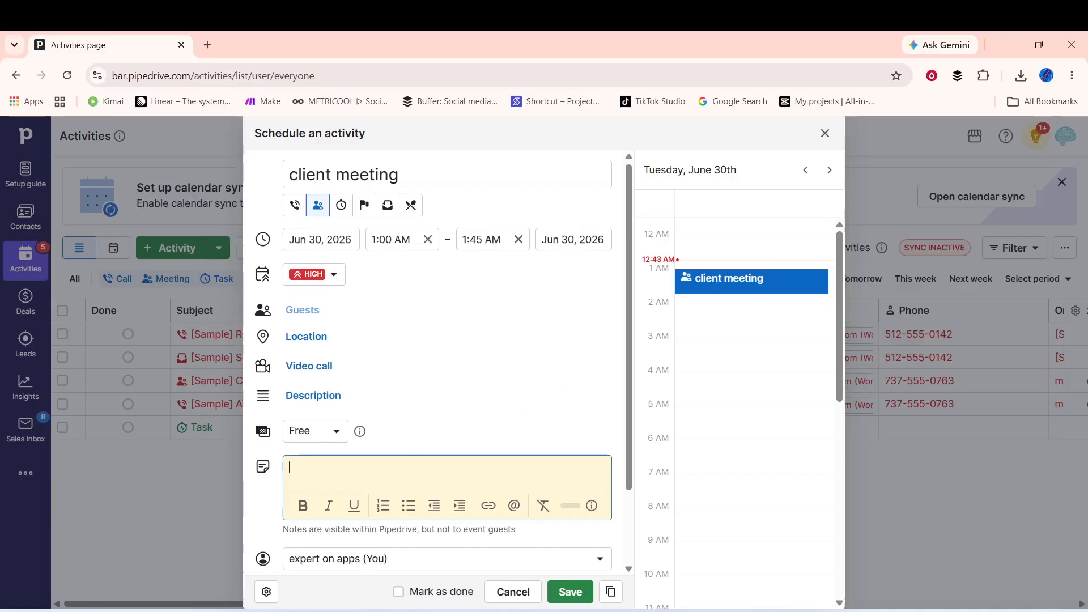
scroll(419, 461, down, 2)
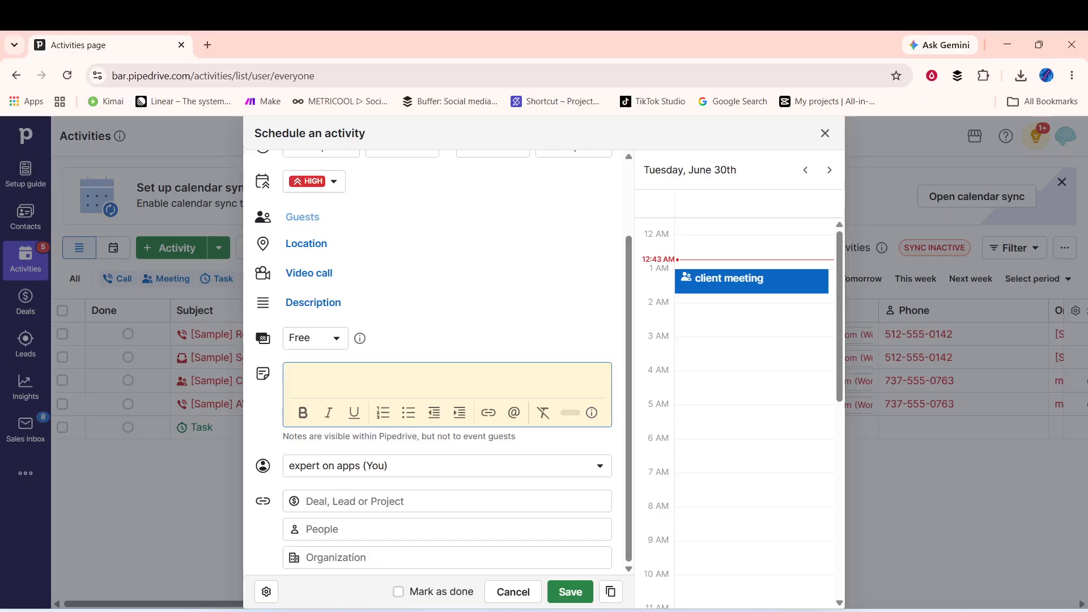
text(need t)
text(o)
key(BackSpace)
key(BackSpace)
key(BackSpace)
key(BackSpace)
key(BackSpace)
key(BackSpace)
key(BackSpace)
key(BackSpace)
text(n)
key(BackSpace)
text(meeting for client abc)
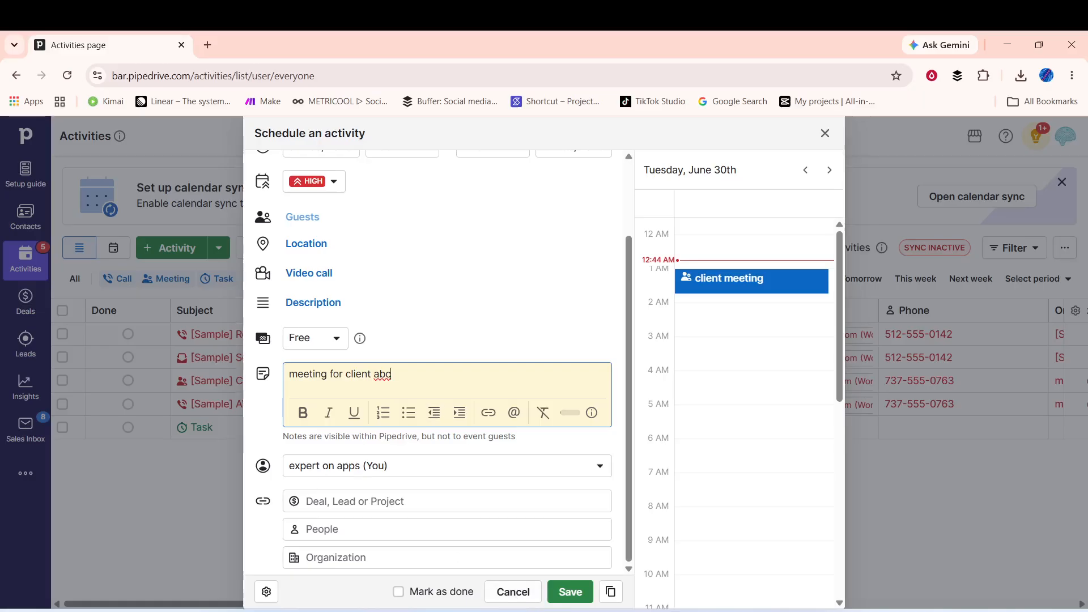
Save the client meeting without linking a deal, person or organization.
click(320, 507)
key(Tab)
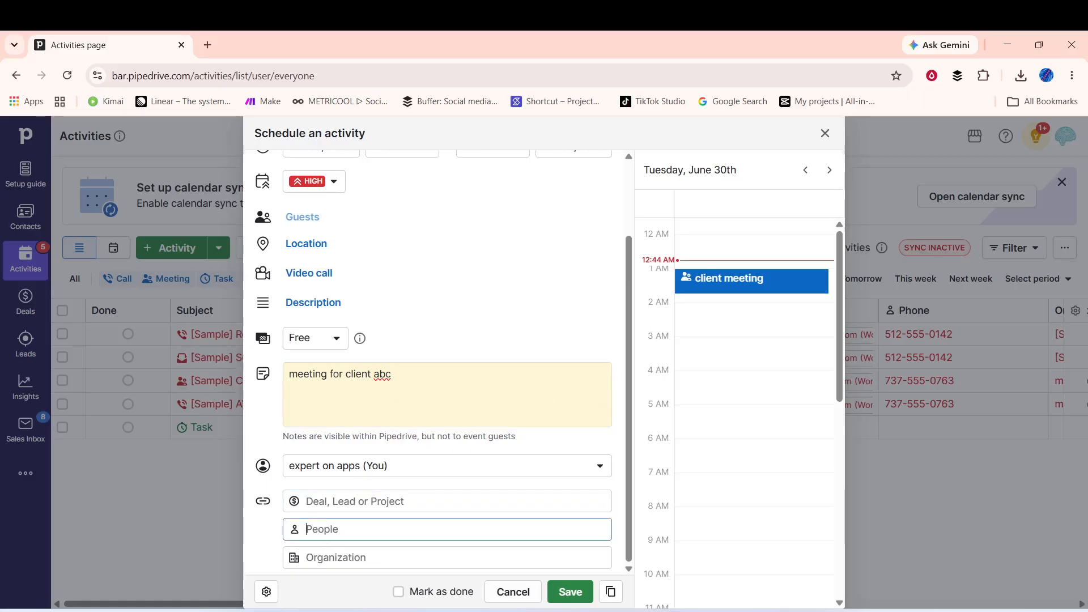
key(Tab)
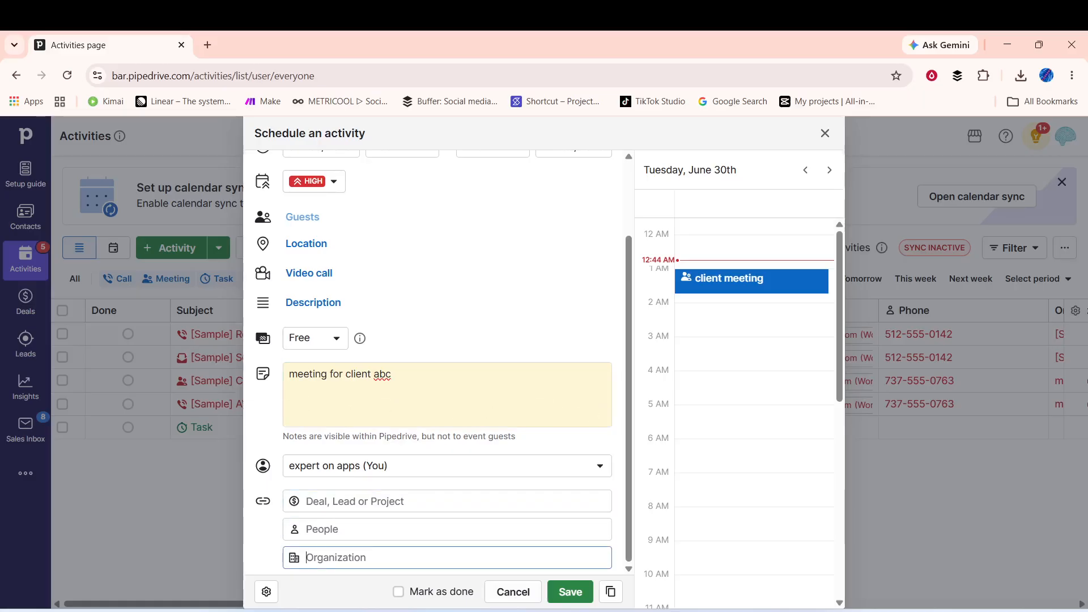
click(582, 593)
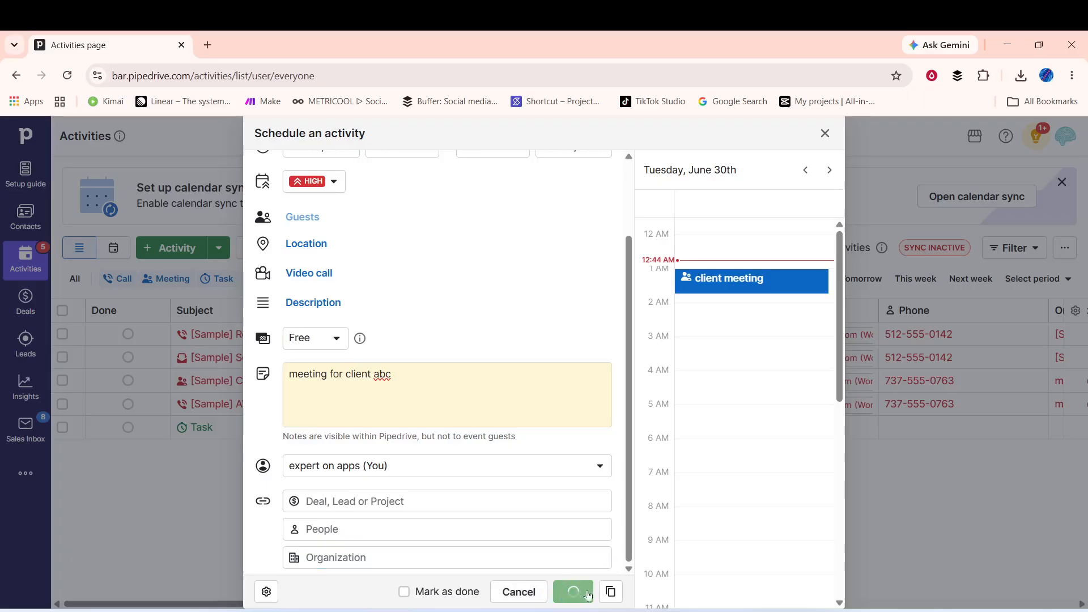